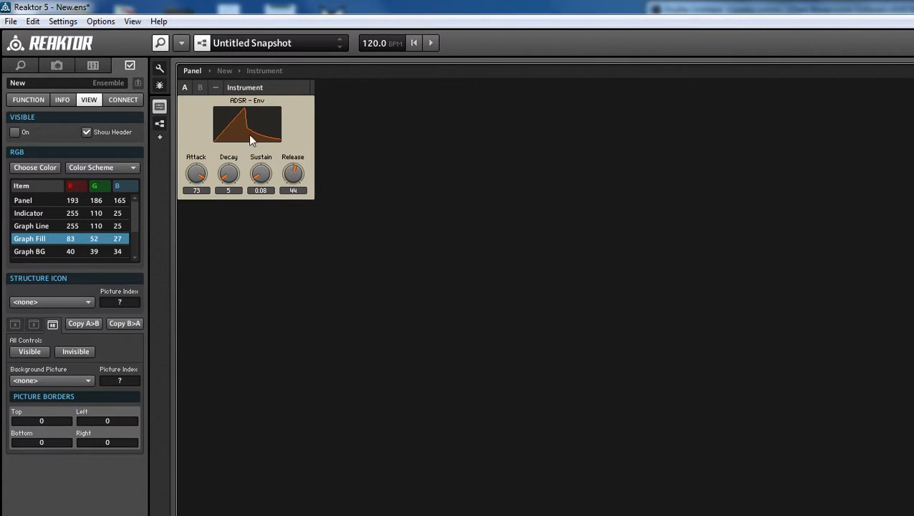
- Adjust the ADSR envelope knobs to attack 50, decay 4, sustain 0.42 and release 28
drag(196, 173, 217, 218)
drag(226, 179, 291, 203)
click(301, 183)
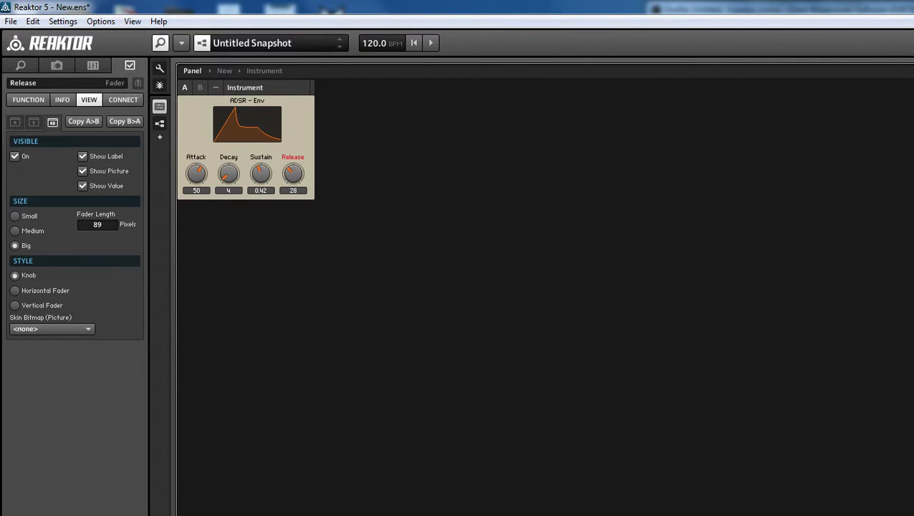
- Create a new ensemble and open the structure of its empty instrument
mouse_move(249, 92)
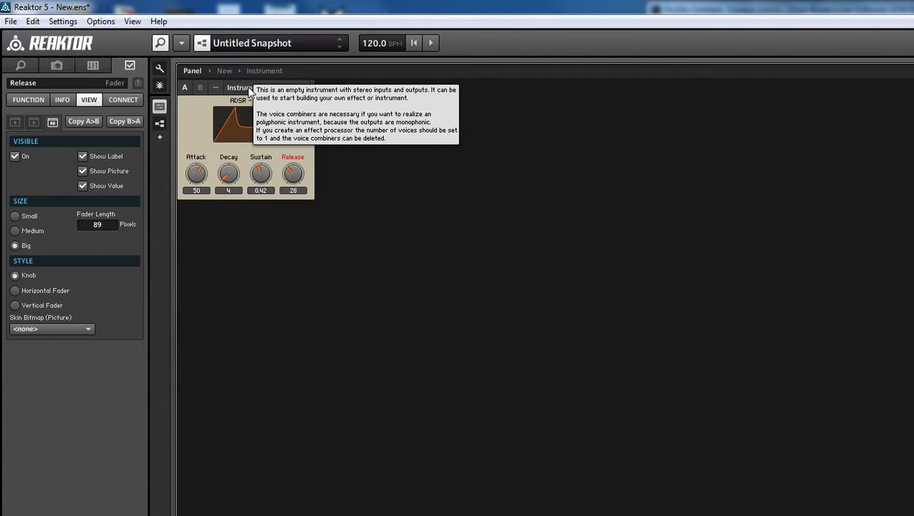
click(181, 44)
mouse_move(192, 64)
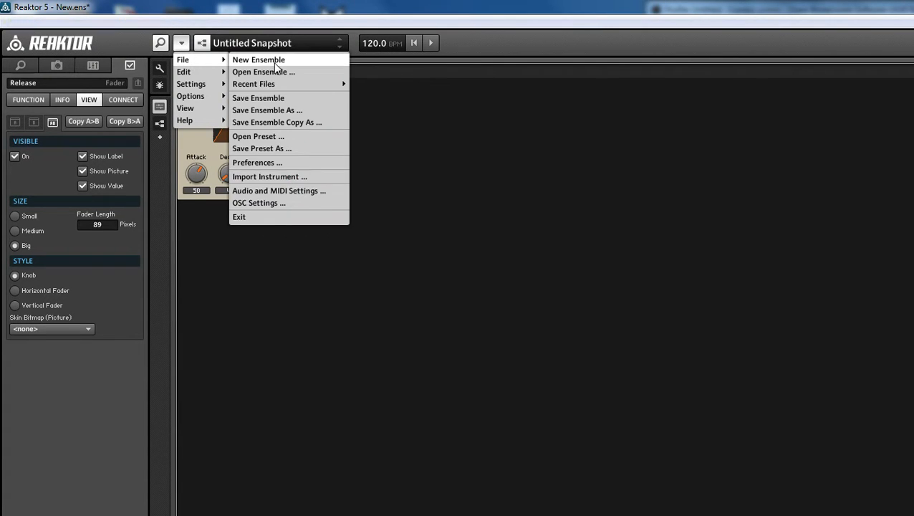
click(257, 61)
click(707, 397)
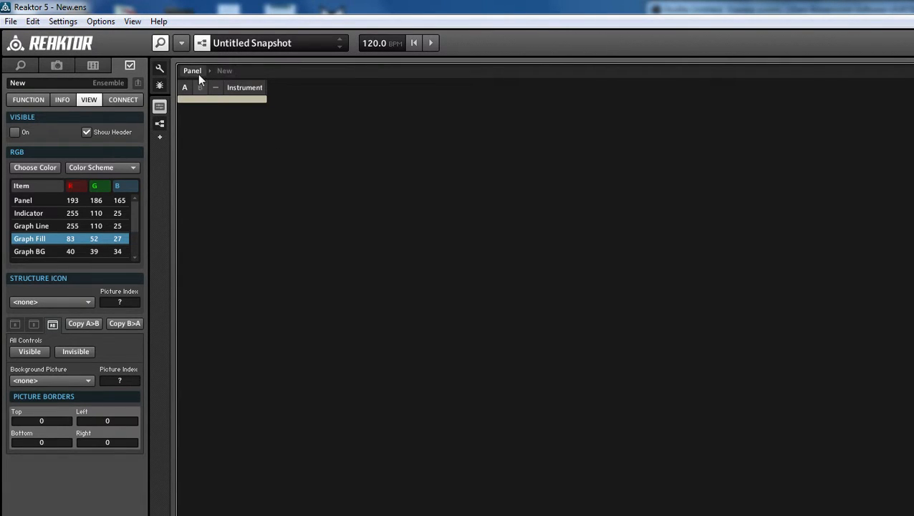
double_click(239, 103)
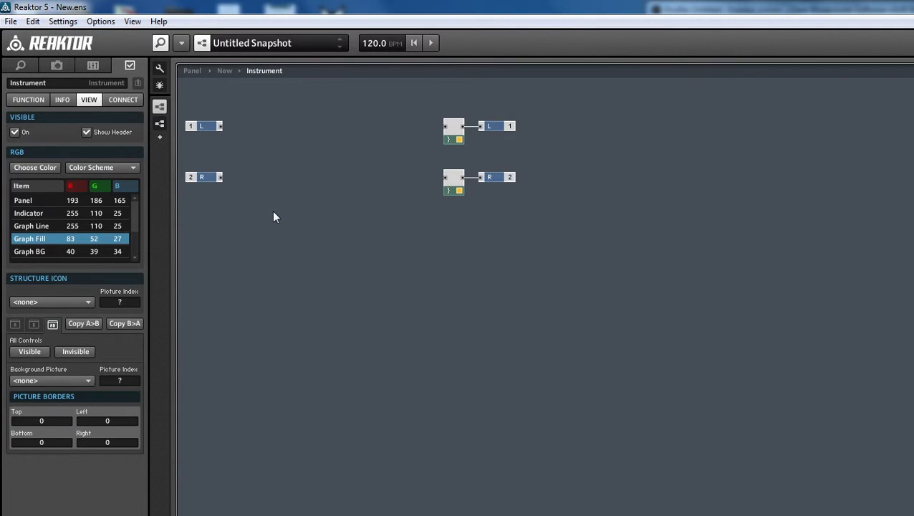
- Delete the instrument's L and R input terminals, keeping the voice combiners and output terminals
drag(273, 209, 180, 120)
key(Delete)
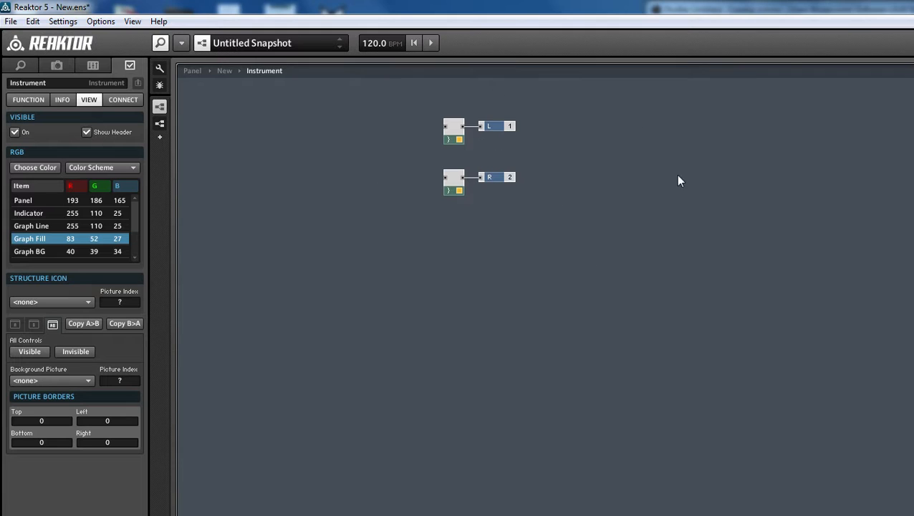
click(455, 140)
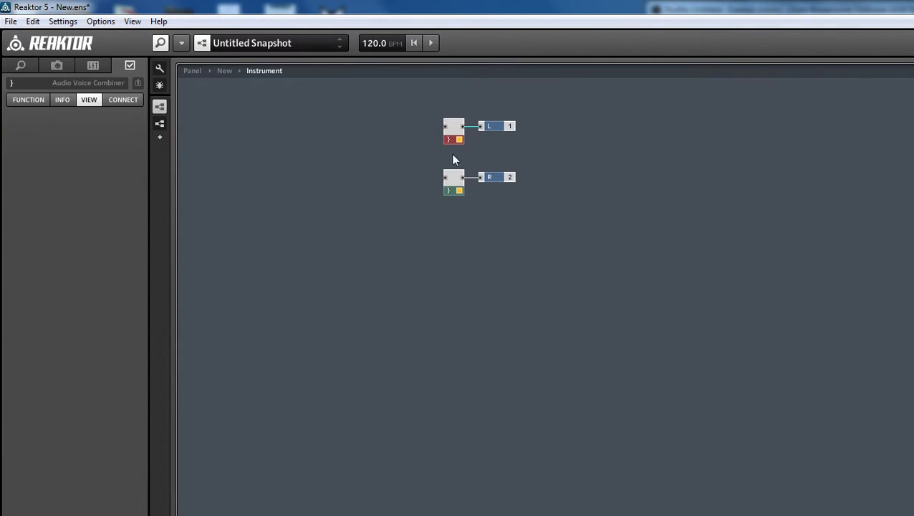
click(453, 187)
click(285, 149)
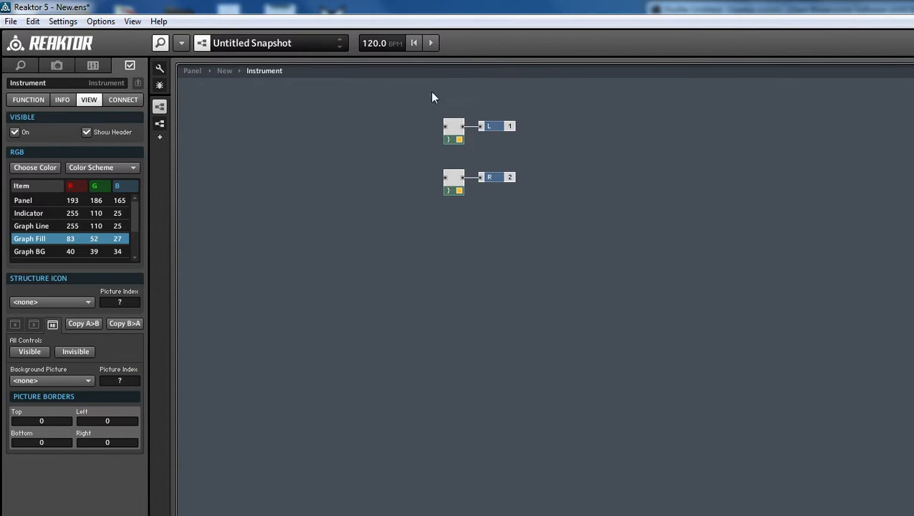
- Add a built-in Sawtooth oscillator and place it in front of the upper voice combiner
right_click(293, 152)
mouse_move(315, 160)
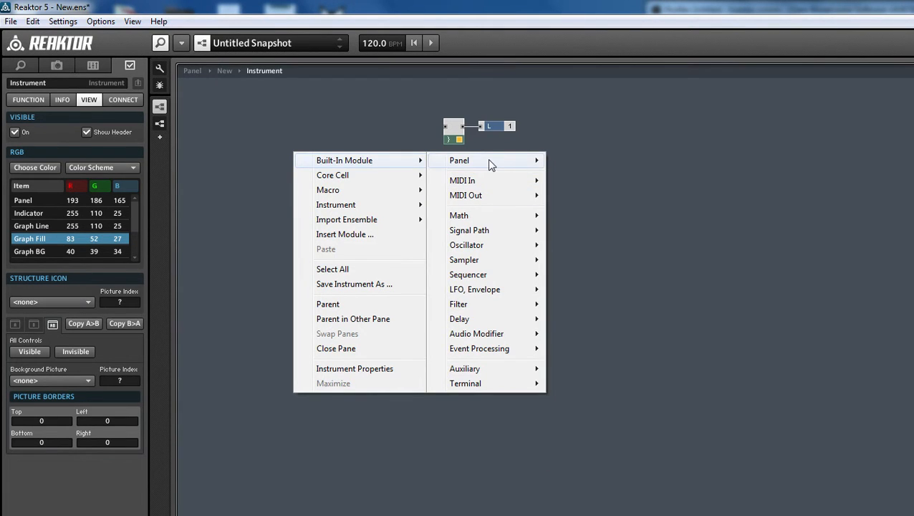
mouse_move(489, 163)
mouse_move(496, 189)
mouse_move(502, 247)
click(598, 195)
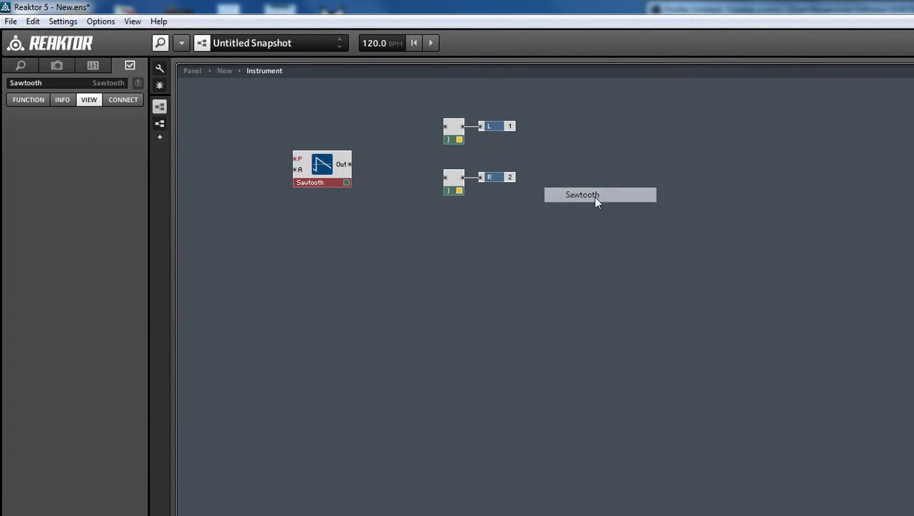
drag(327, 168, 358, 150)
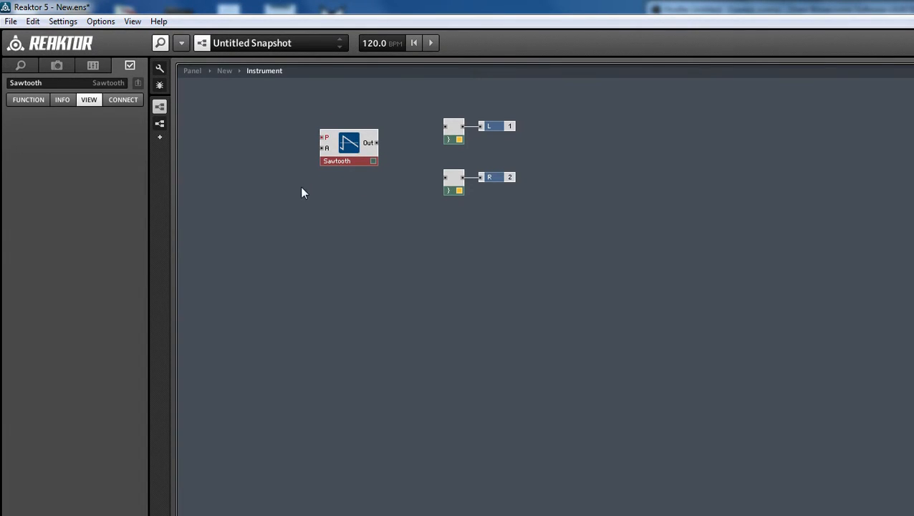
right_click(300, 223)
mouse_move(320, 231)
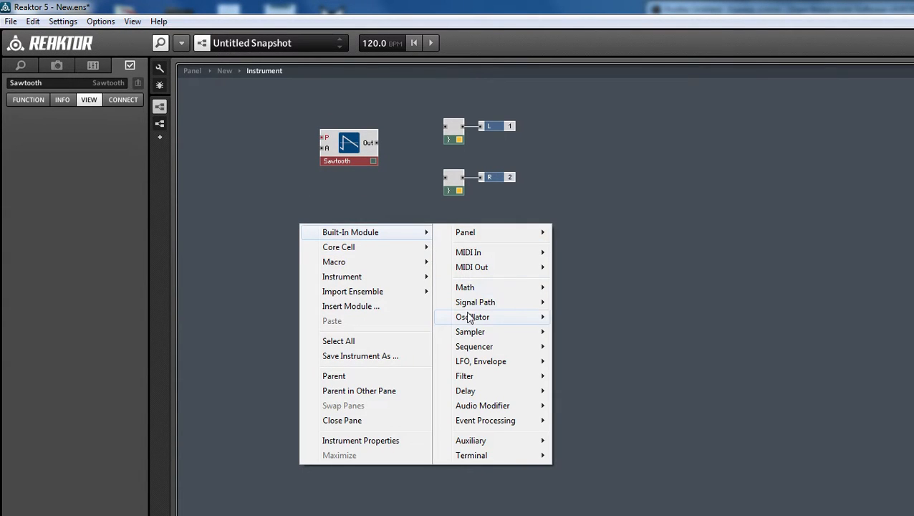
mouse_move(469, 318)
mouse_move(505, 289)
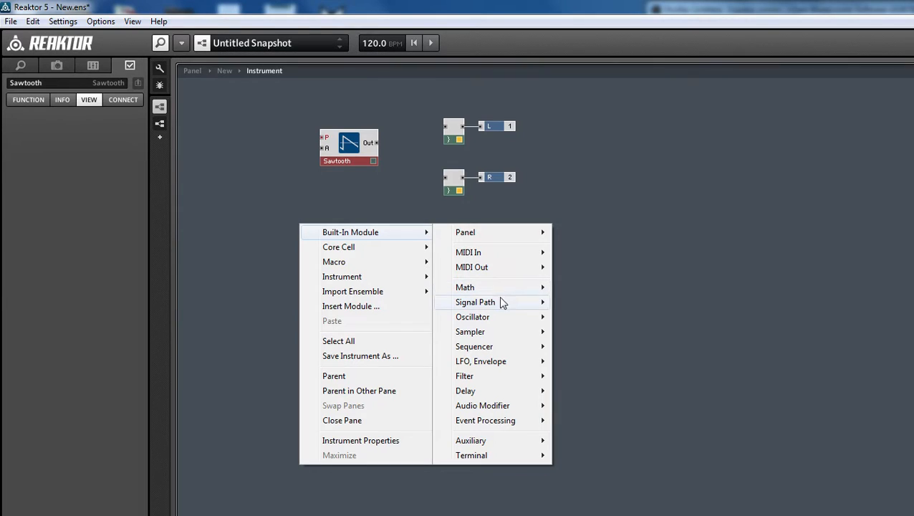
click(196, 145)
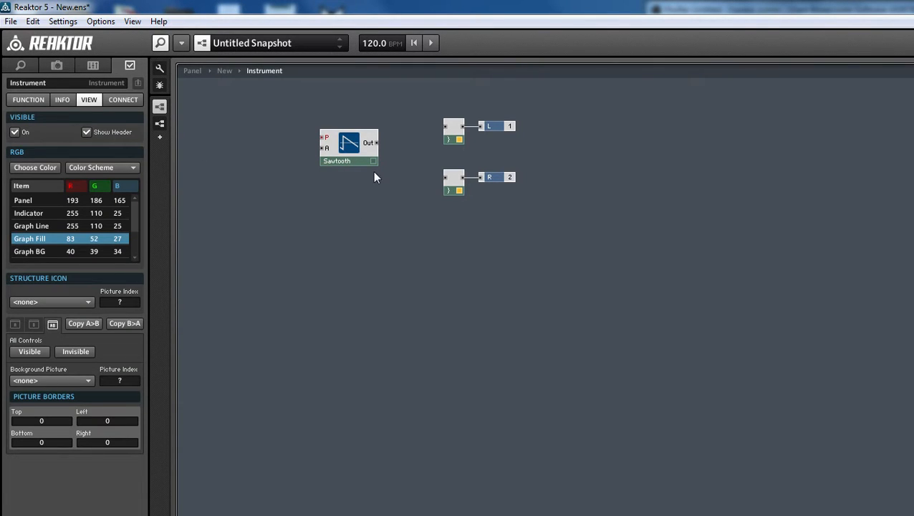
- Connect the Sawtooth output to the inputs of both the L and R voice combiners
drag(363, 153, 445, 127)
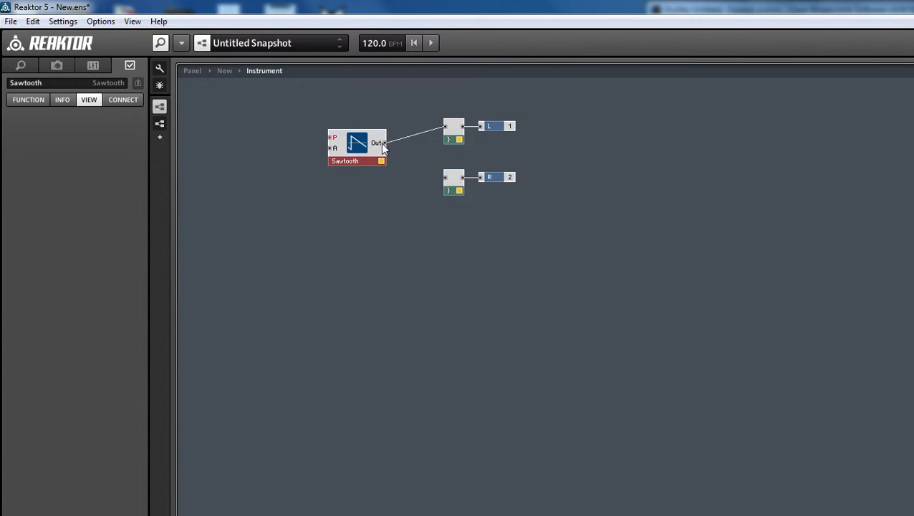
drag(383, 143, 440, 176)
click(398, 205)
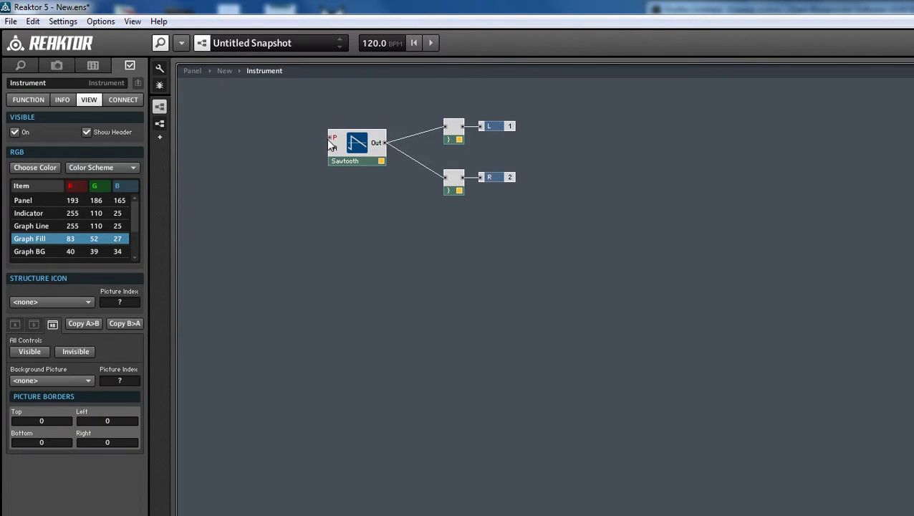
mouse_move(333, 143)
right_click(331, 142)
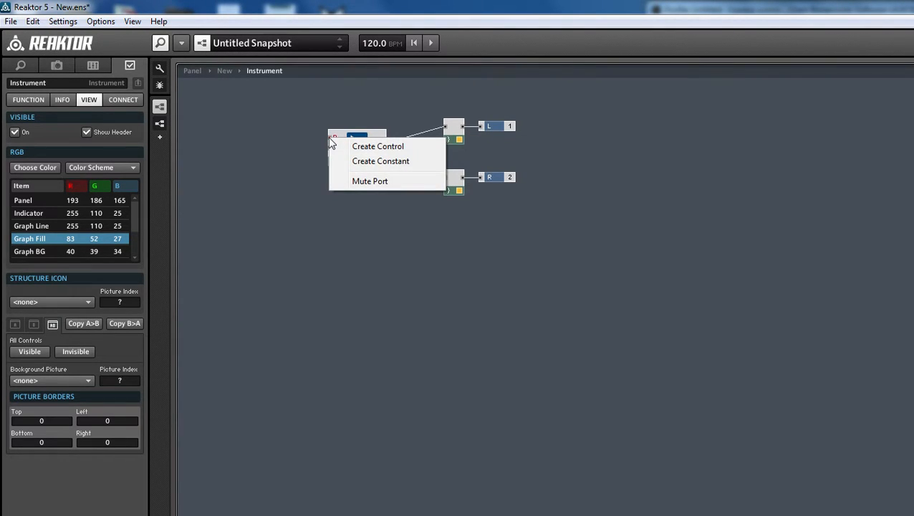
click(279, 141)
- Add the built-in MIDI input modules Note Pitch and Gate to the structure
right_click(350, 222)
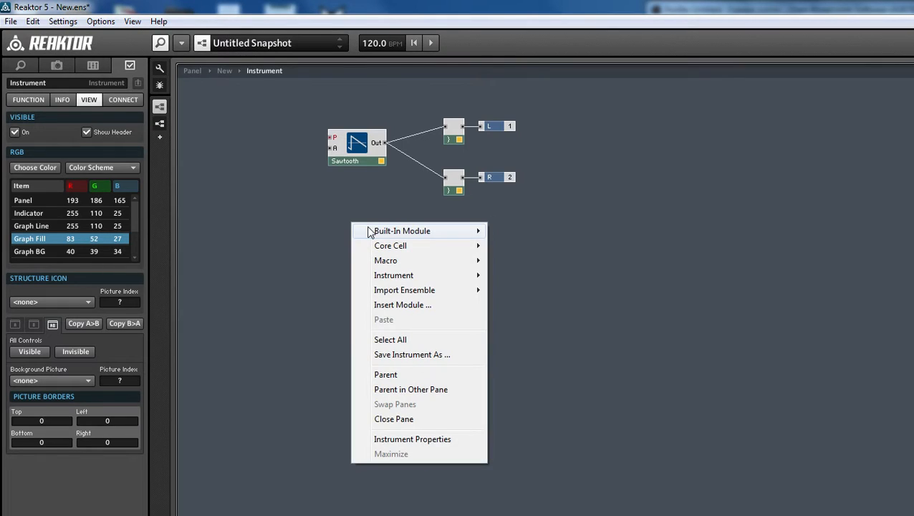
mouse_move(367, 230)
mouse_move(534, 252)
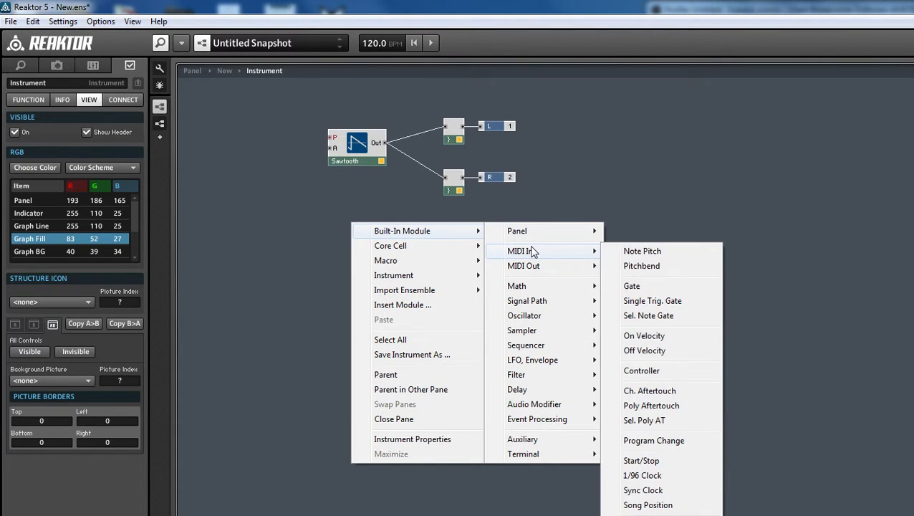
click(642, 251)
right_click(298, 211)
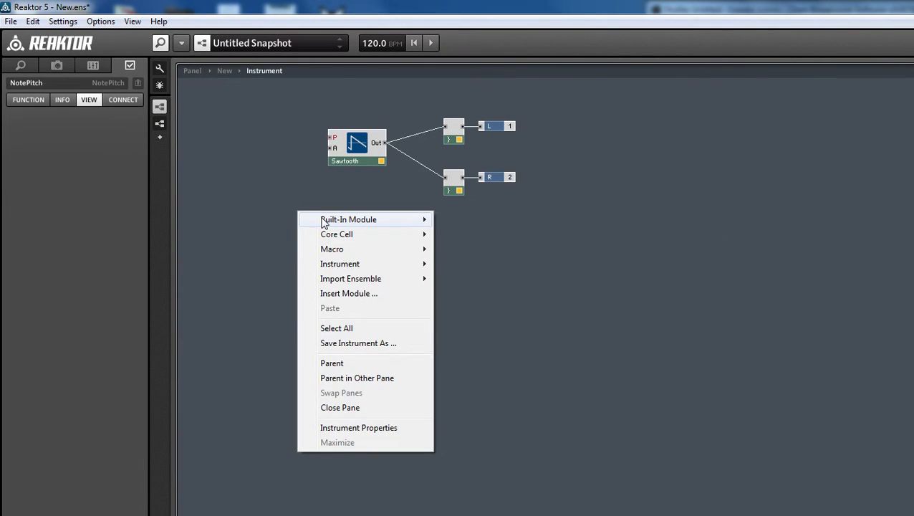
mouse_move(330, 221)
mouse_move(530, 247)
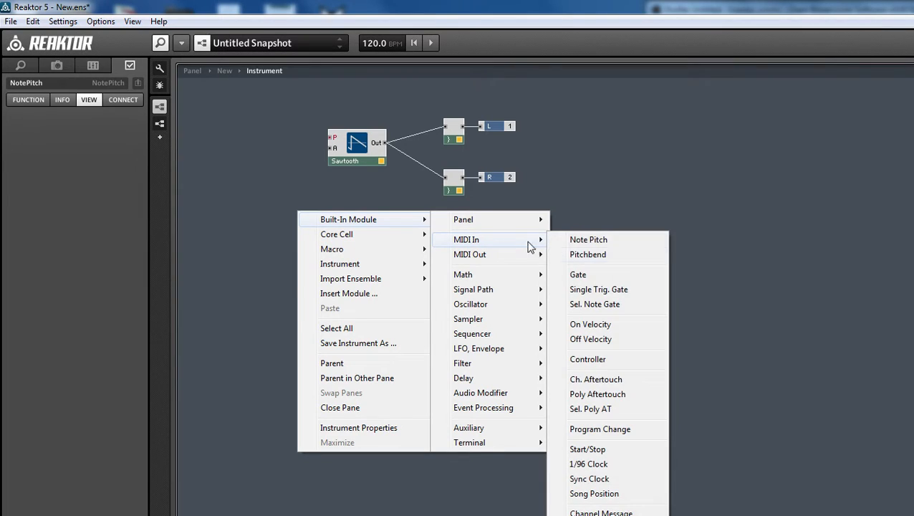
click(602, 275)
- Place NotePitch and Gate before the Sawtooth, wiring NotePitch to its P input and Gate to its A input
drag(338, 219, 332, 149)
drag(389, 229, 277, 127)
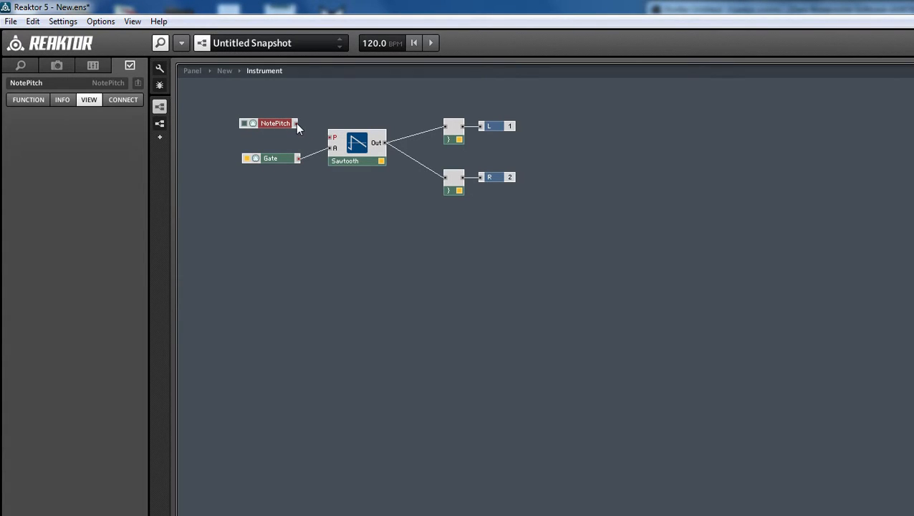
drag(326, 141, 331, 137)
- Add a built-in ADSR envelope below the Sawtooth, with the Gate module moved down beside it
drag(288, 159, 277, 224)
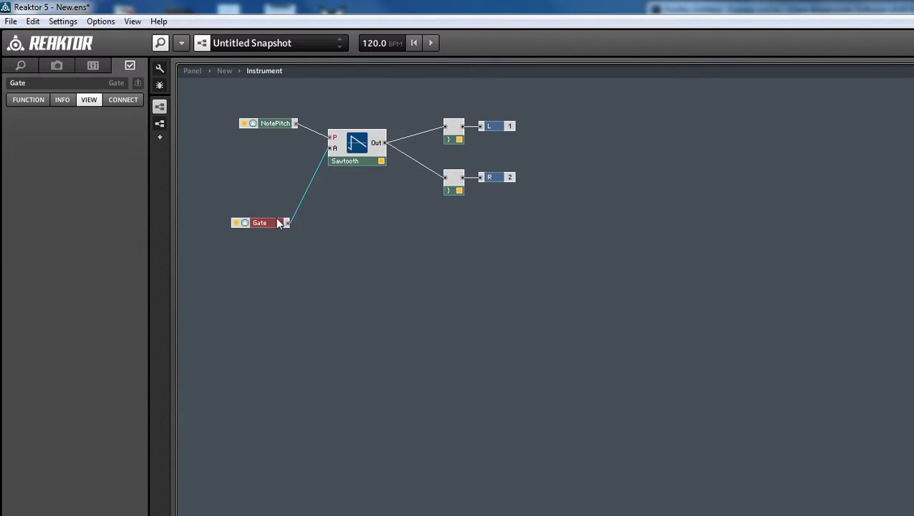
drag(276, 220, 263, 217)
right_click(356, 241)
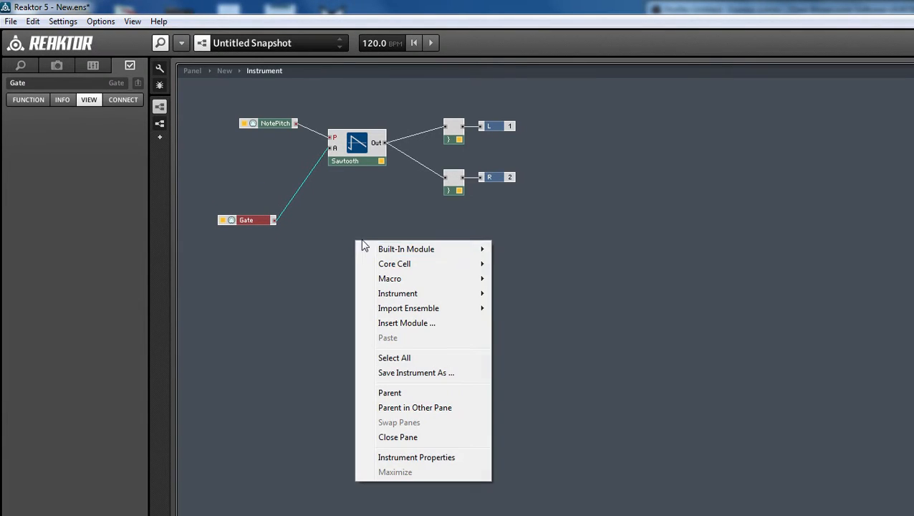
mouse_move(380, 251)
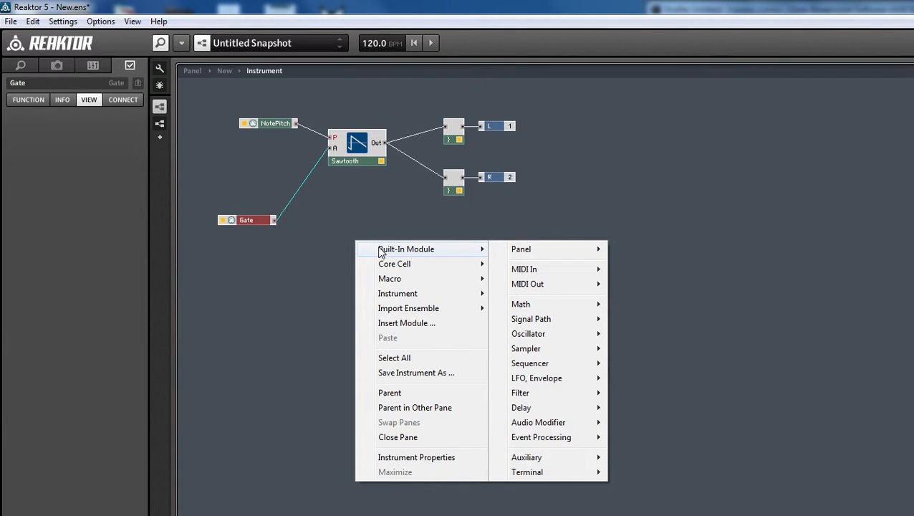
mouse_move(551, 378)
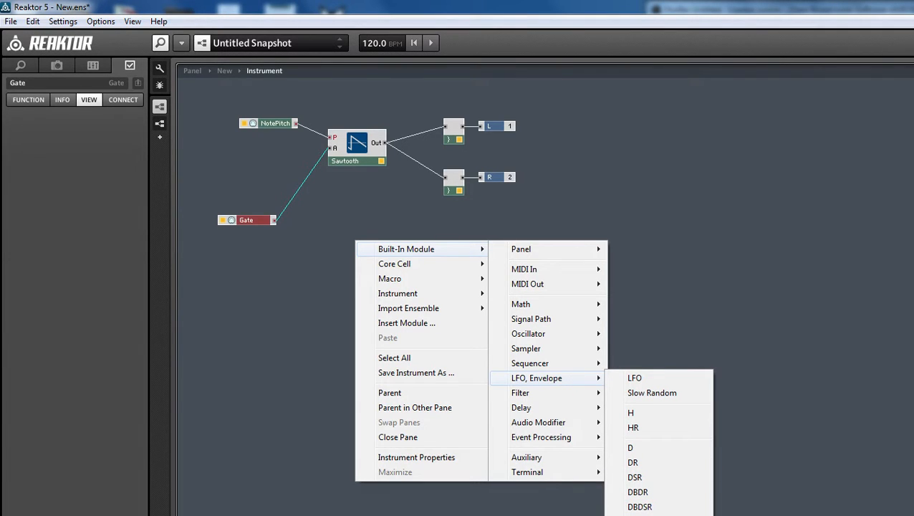
click(636, 515)
drag(392, 290, 353, 257)
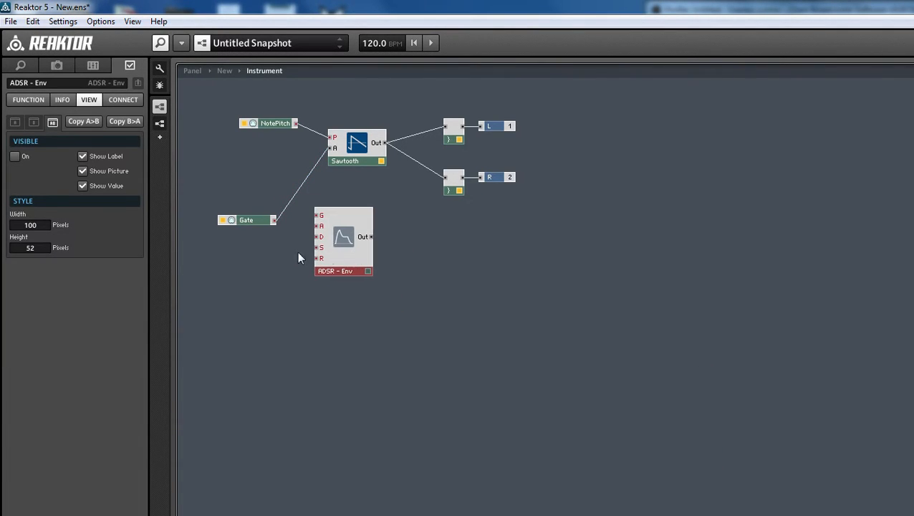
drag(256, 223, 245, 239)
drag(343, 222, 321, 211)
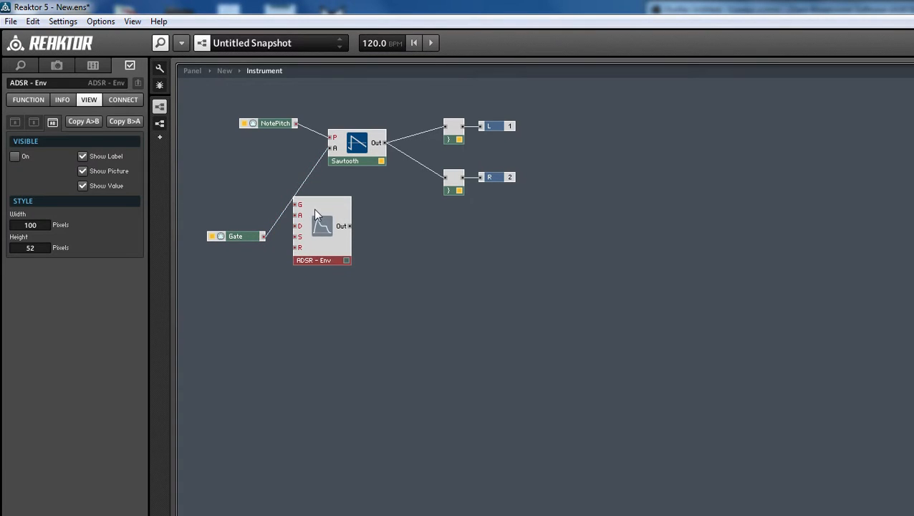
- Remove the wire between Gate and the Sawtooth's A input, and connect Gate to the ADSR envelope's G input
click(263, 237)
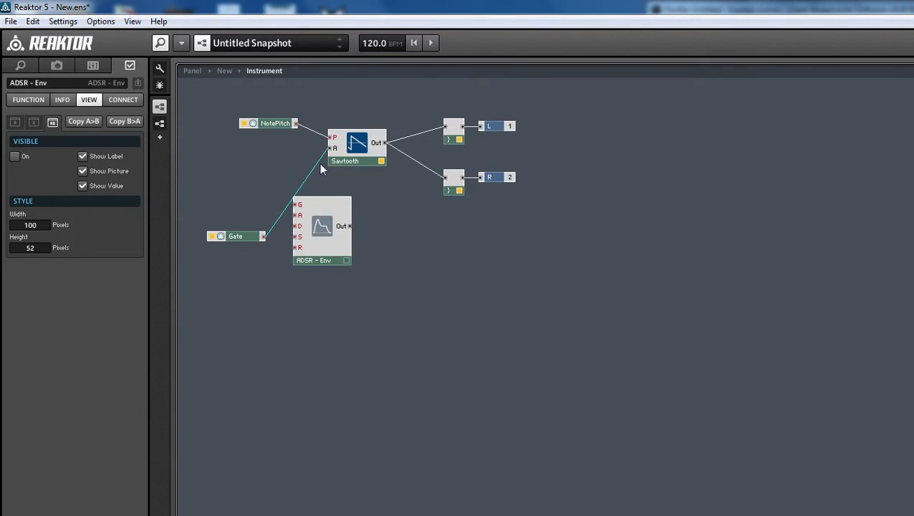
key(Delete)
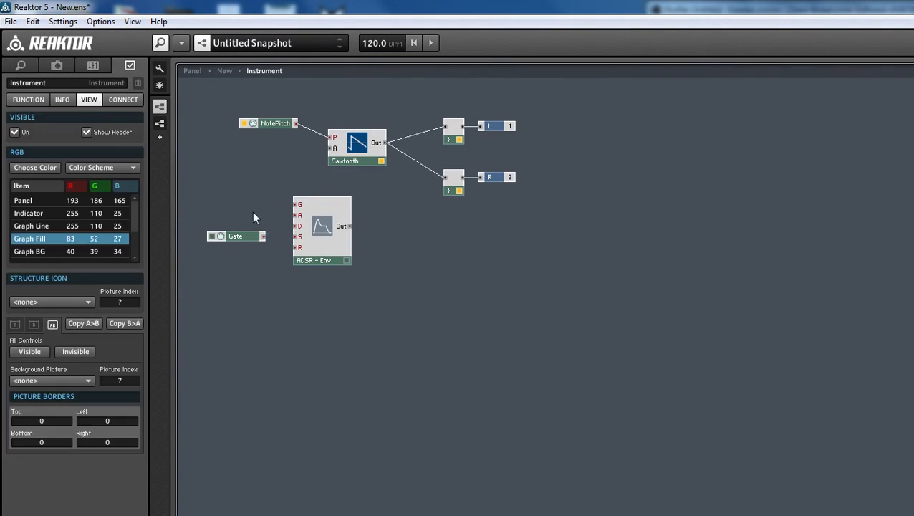
drag(251, 239, 306, 212)
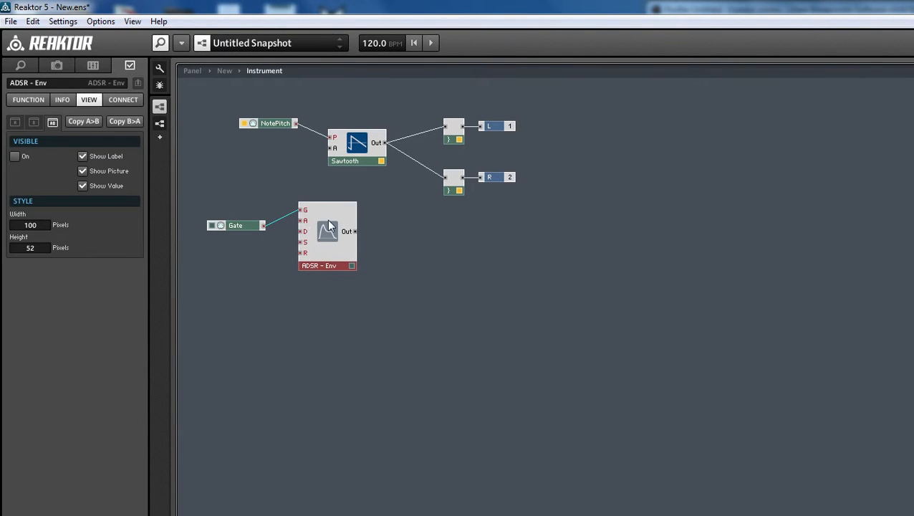
- Rearrange Gate, ADSR - Env and Sawtooth, and connect the envelope's output to the Sawtooth's A input
drag(248, 226, 232, 238)
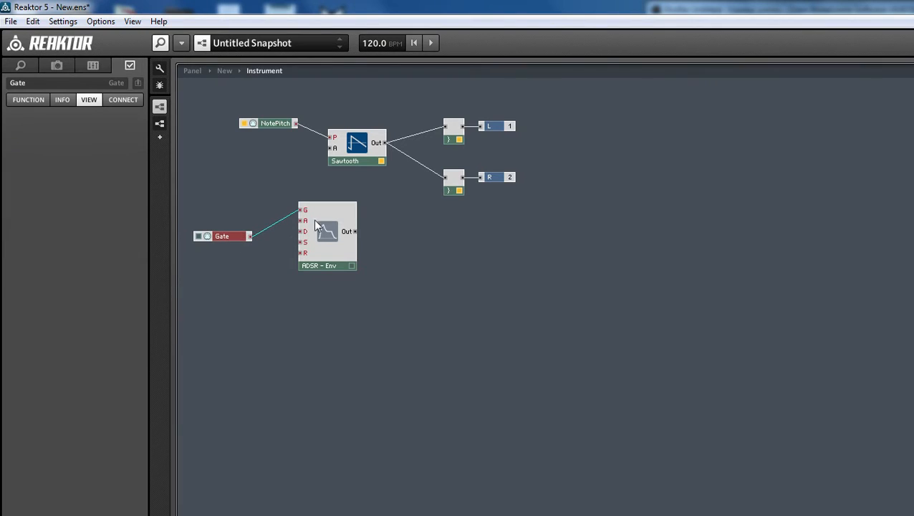
drag(305, 243, 233, 217)
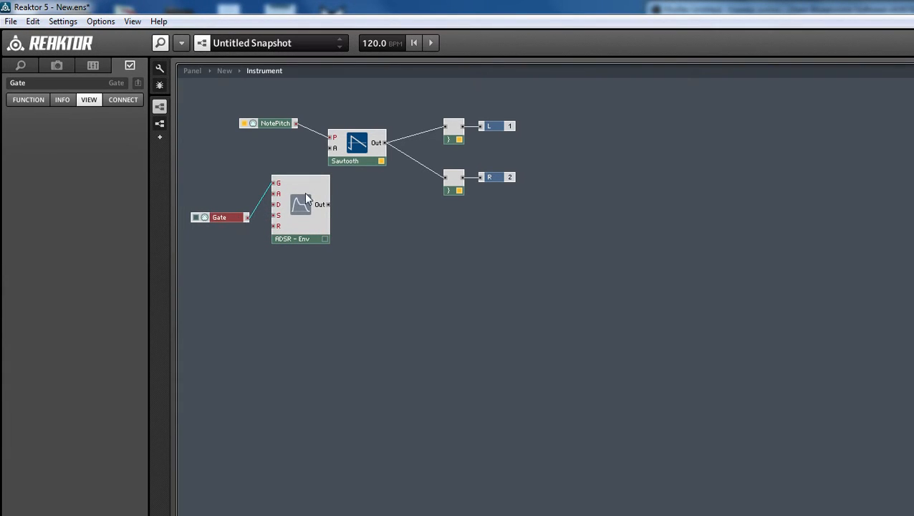
drag(360, 164, 388, 184)
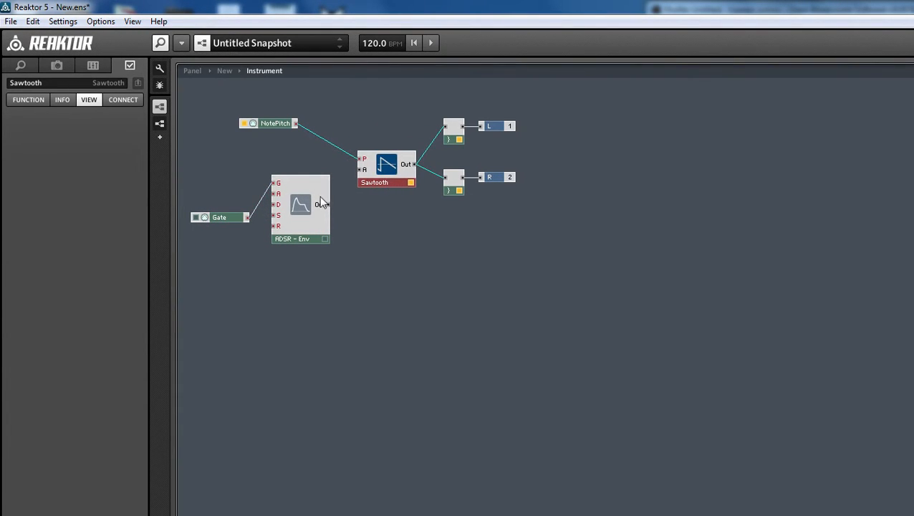
drag(323, 209, 360, 170)
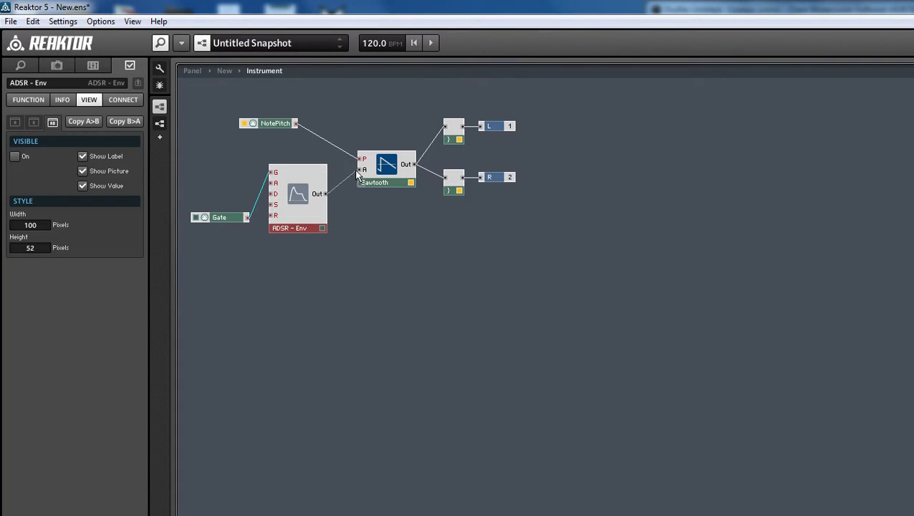
- Move ADSR - Env down and place Gate above it, and check the instrument's panel
drag(241, 218, 300, 187)
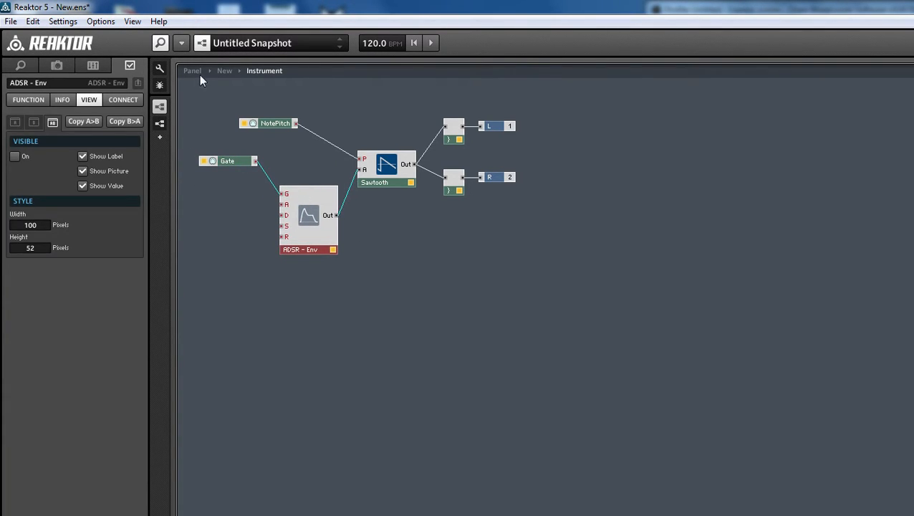
click(193, 71)
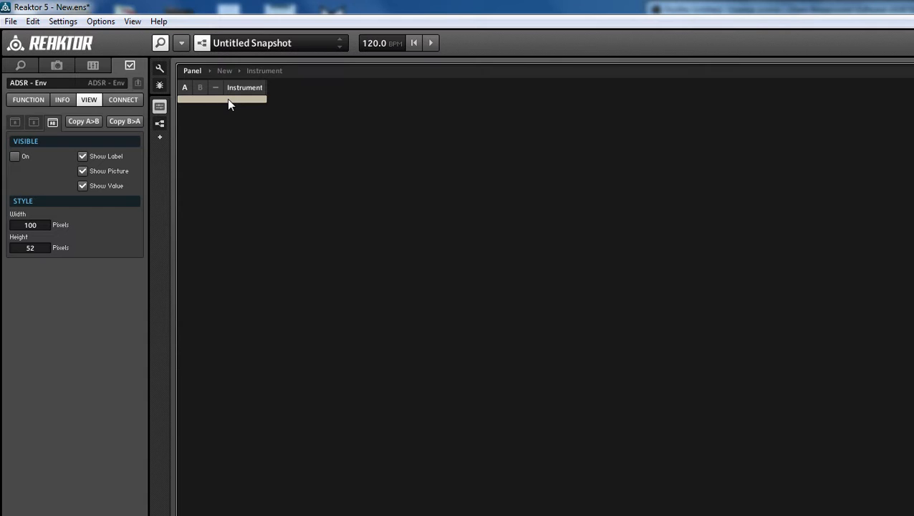
click(260, 71)
- Create controls for the Attack, Decay, Sustain and Release inputs of the ADSR - Env module
right_click(282, 206)
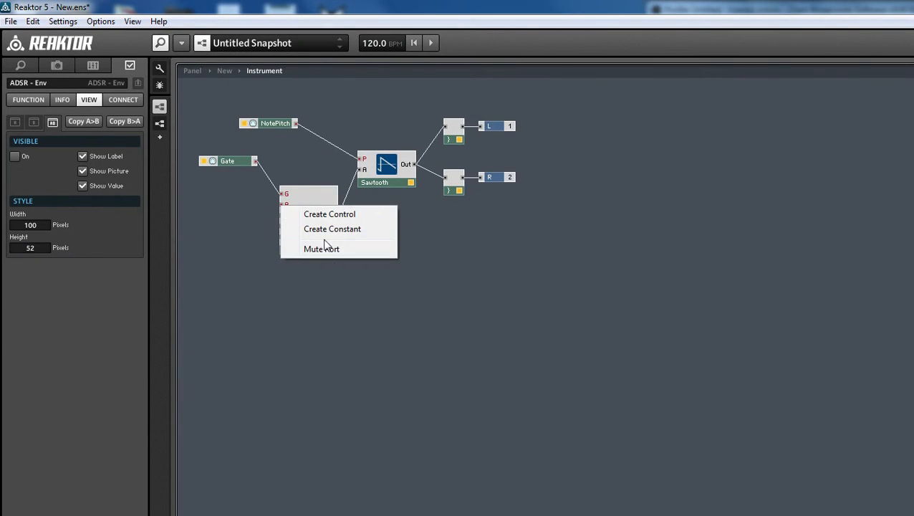
click(326, 215)
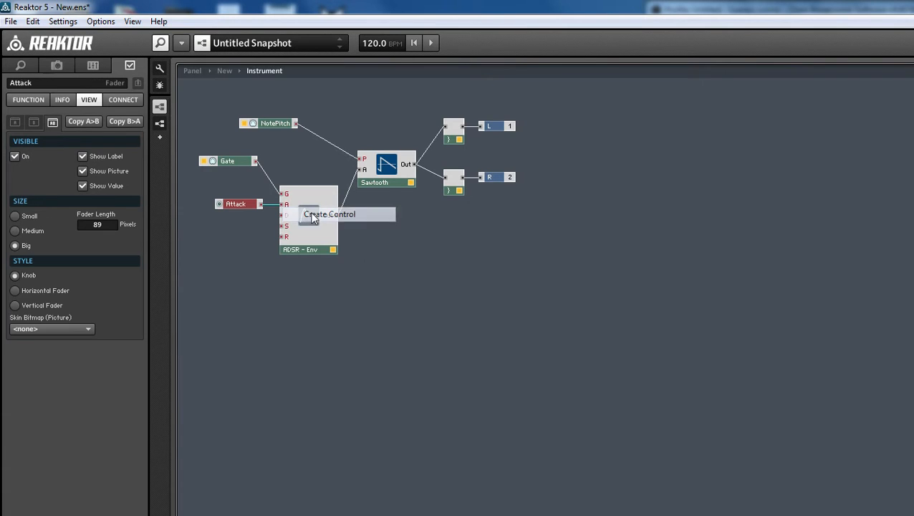
right_click(285, 216)
click(288, 227)
right_click(286, 226)
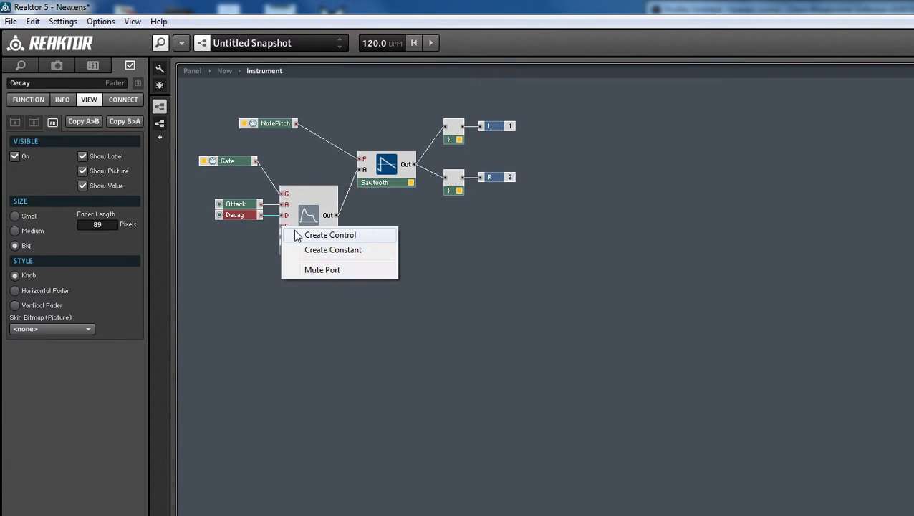
click(293, 235)
right_click(287, 237)
click(290, 245)
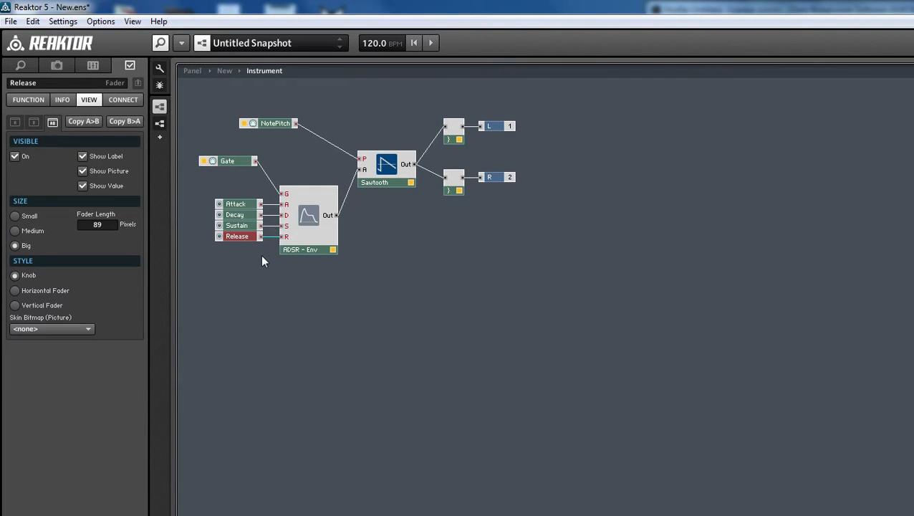
click(258, 279)
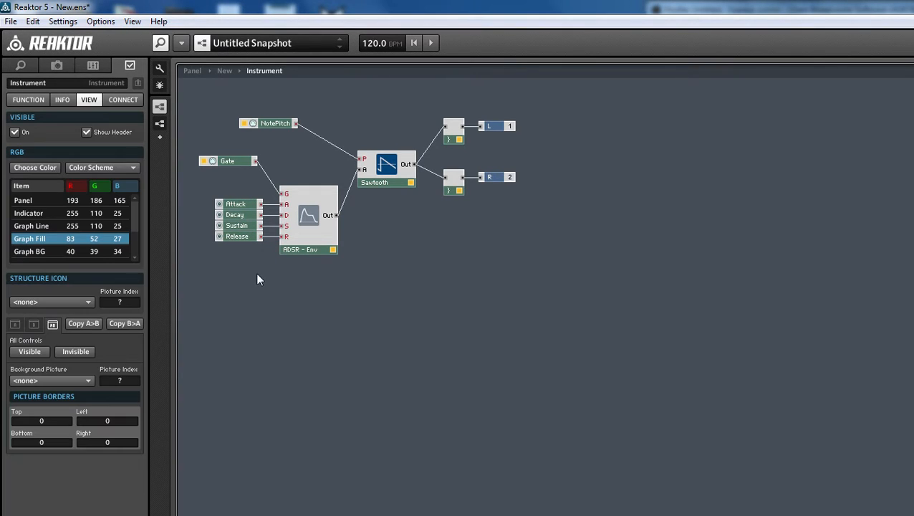
- Unlock the instrument panel and spread the stacked knobs into one row: Attack, Decay, Sustain, Release
click(193, 70)
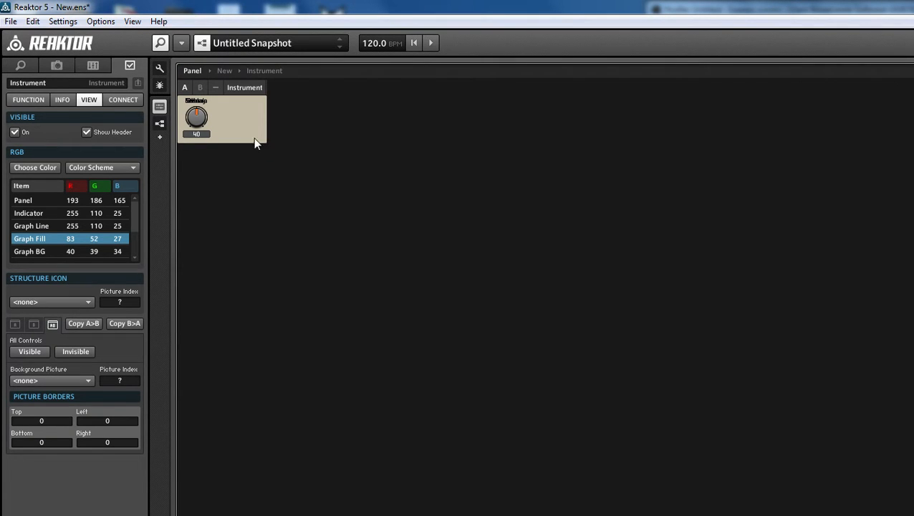
click(195, 118)
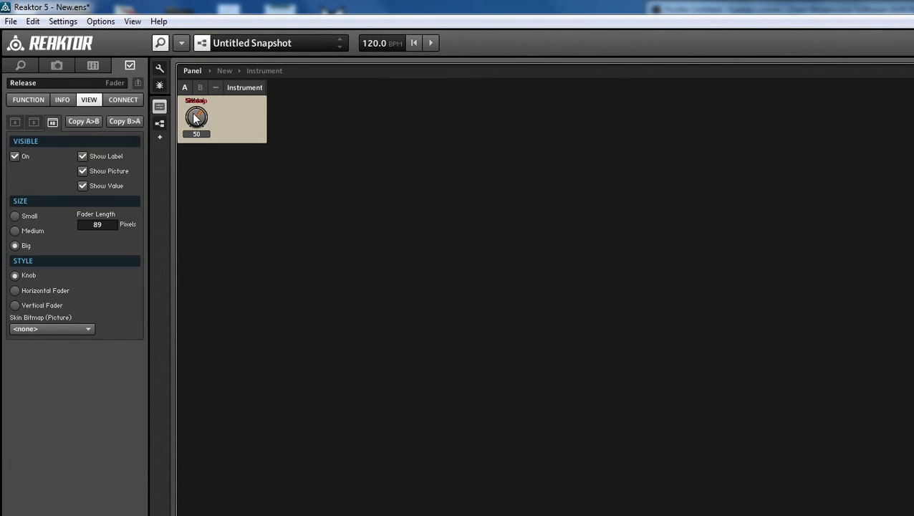
drag(195, 118, 163, 81)
click(157, 70)
drag(194, 115, 274, 117)
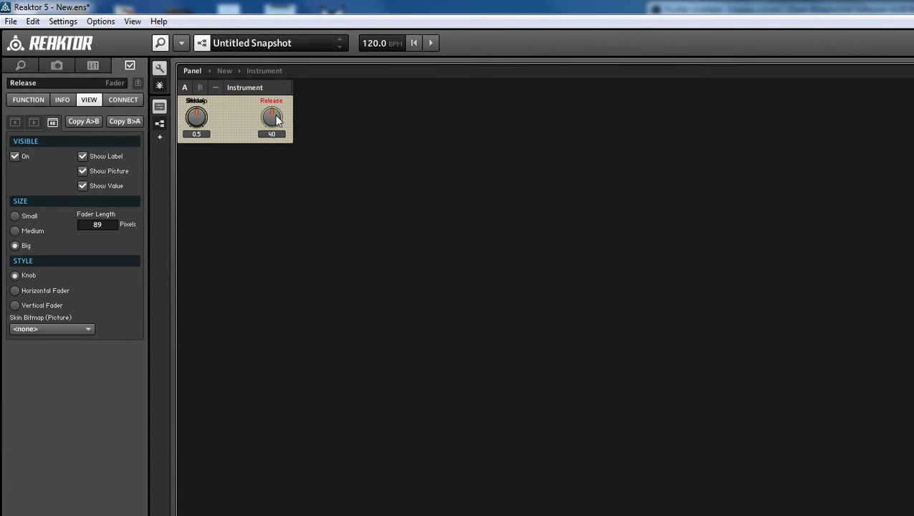
click(207, 119)
mouse_move(206, 119)
mouse_down()
mouse_move(299, 123)
mouse_move(214, 126)
mouse_up()
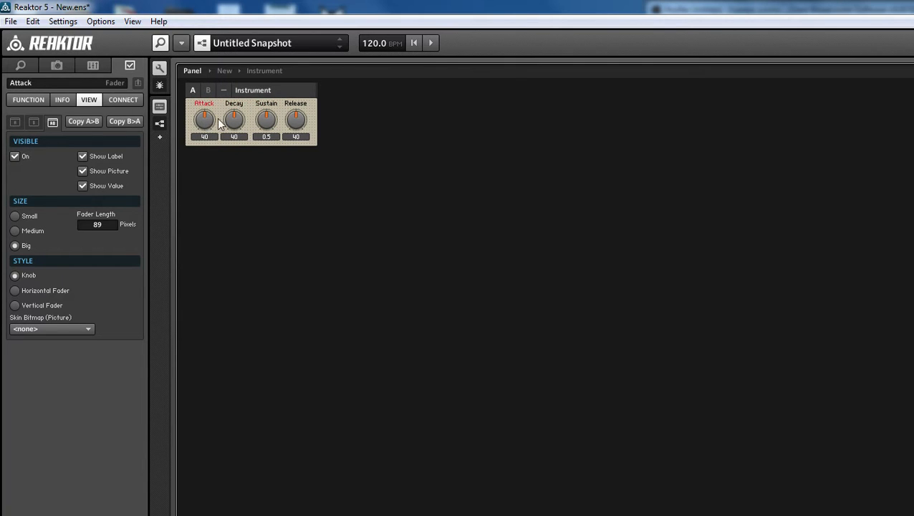
click(311, 109)
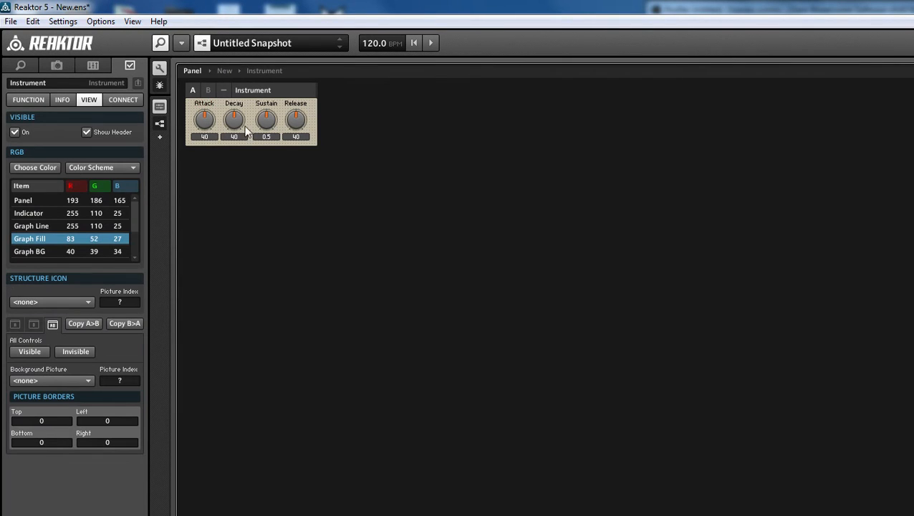
mouse_move(206, 121)
mouse_down()
mouse_move(204, 147)
mouse_move(202, 112)
mouse_move(207, 124)
mouse_up()
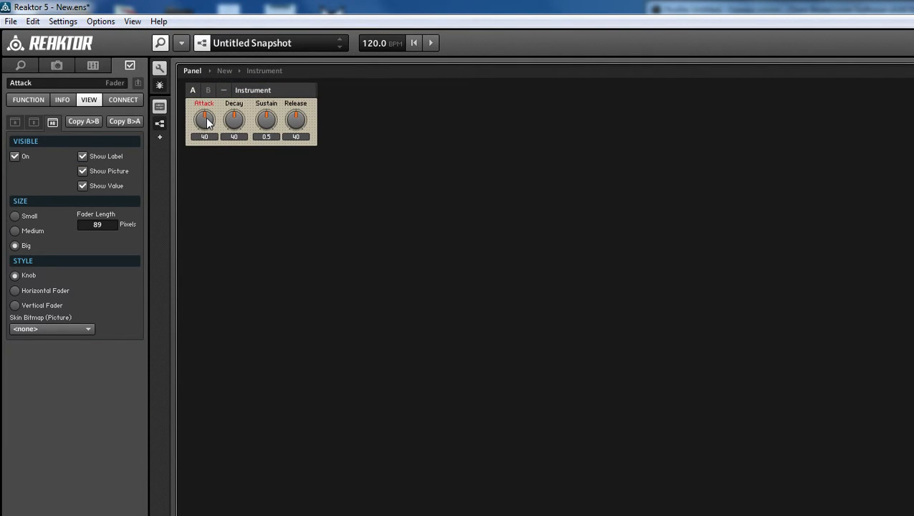
- Lock the panel and turn the Attack knob to 36 and the Decay knob to 18
click(162, 67)
drag(203, 133, 183, 110)
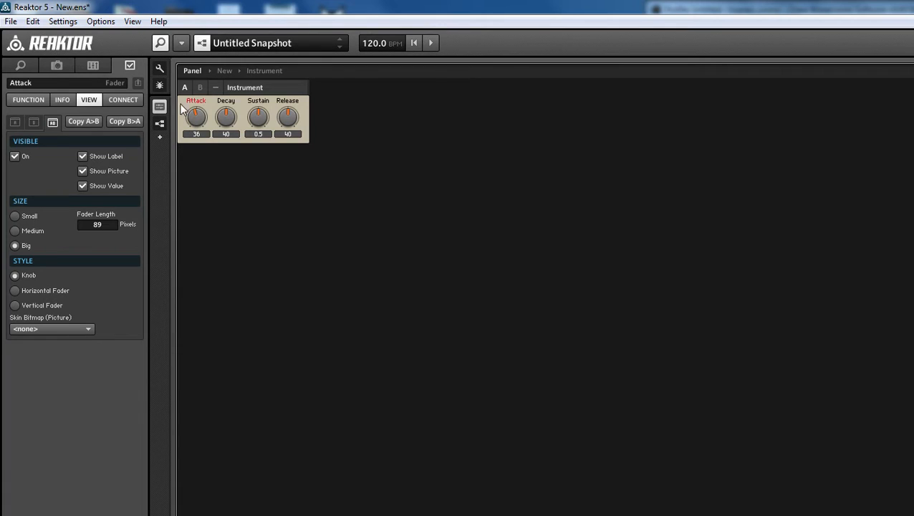
click(162, 68)
drag(219, 118, 214, 72)
- Make the ADSR - Env module in the instrument structure visible on the panel
click(258, 71)
click(310, 194)
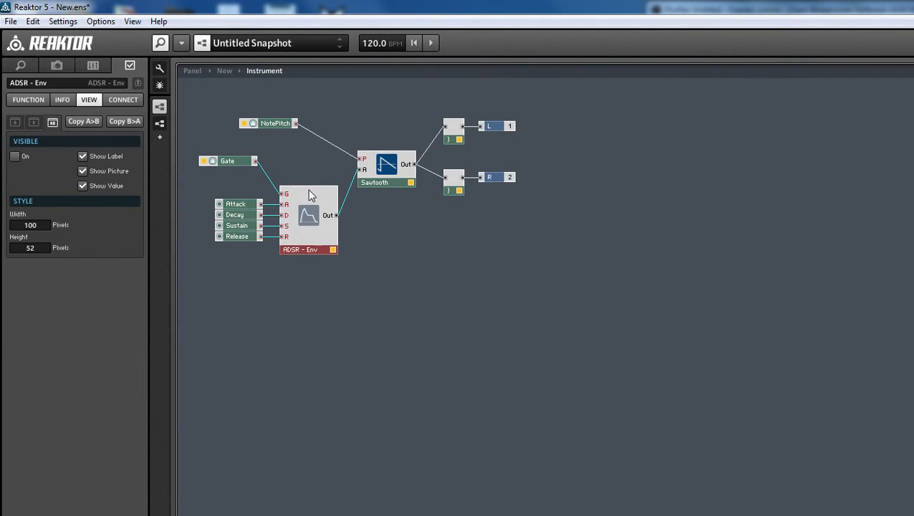
mouse_move(305, 194)
mouse_down()
mouse_move(323, 193)
mouse_move(307, 194)
mouse_up()
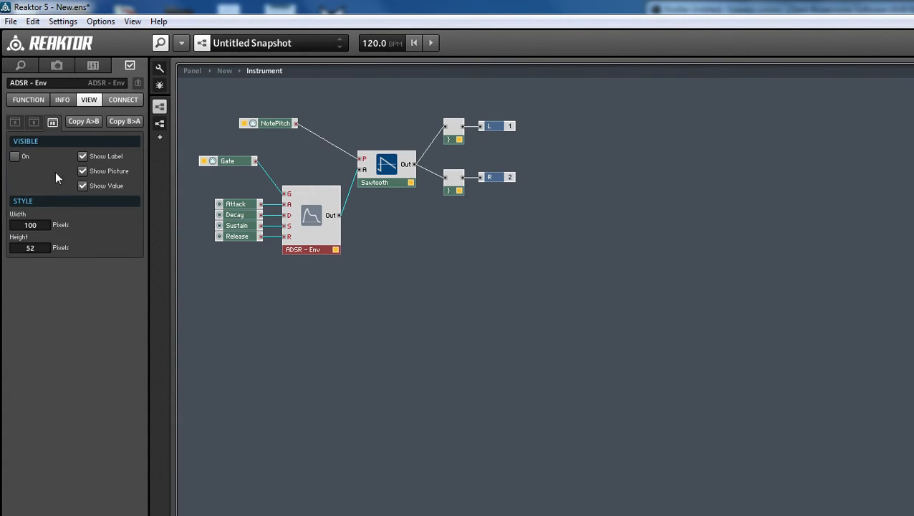
click(14, 157)
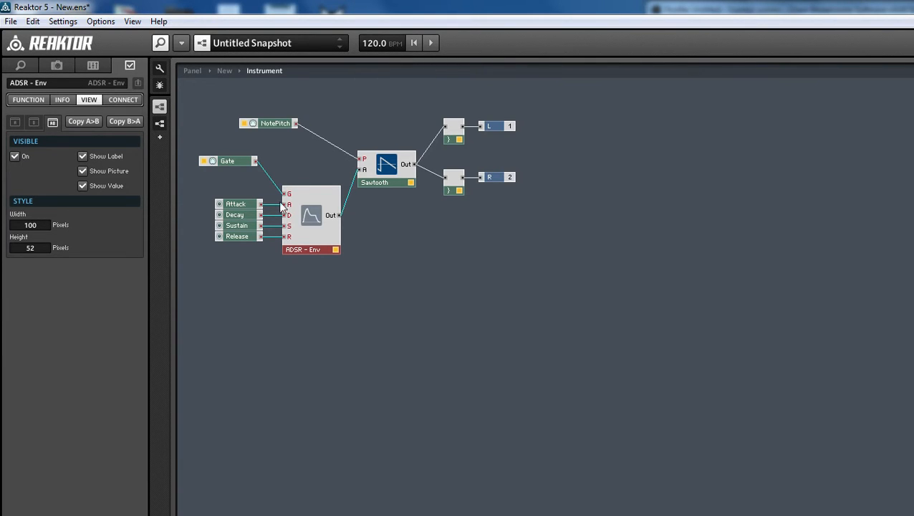
- Unlock the panel and arrange the envelope display centred above the row of four knobs
click(187, 72)
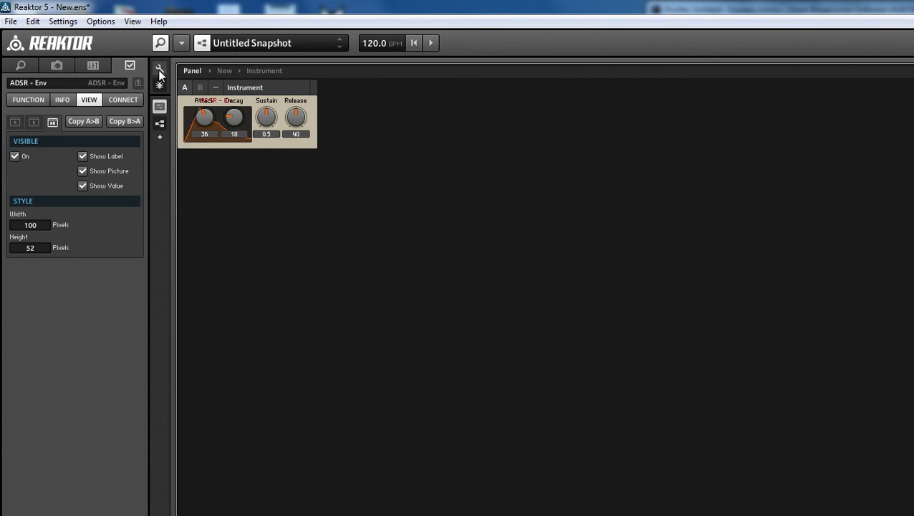
click(159, 71)
drag(194, 139, 271, 98)
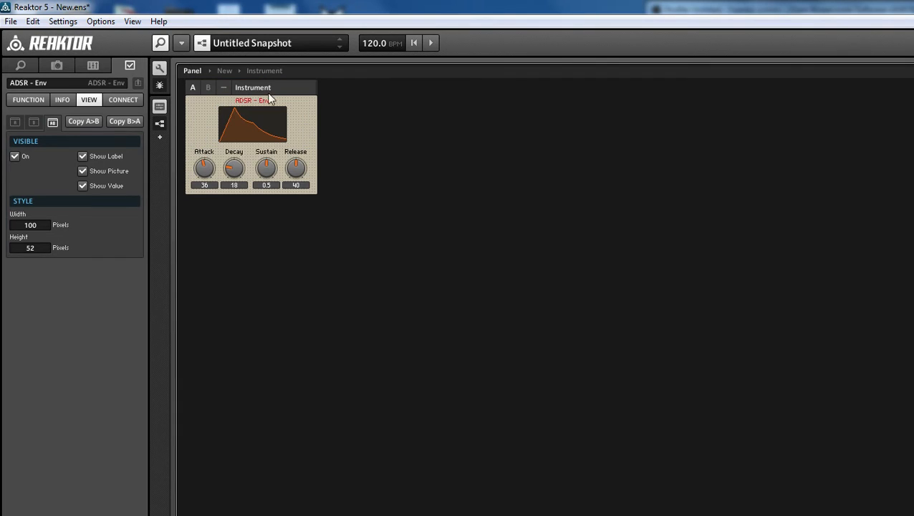
drag(309, 126, 194, 187)
mouse_move(260, 133)
mouse_down()
mouse_move(280, 141)
mouse_move(259, 136)
mouse_up()
drag(310, 149, 147, 206)
click(204, 173)
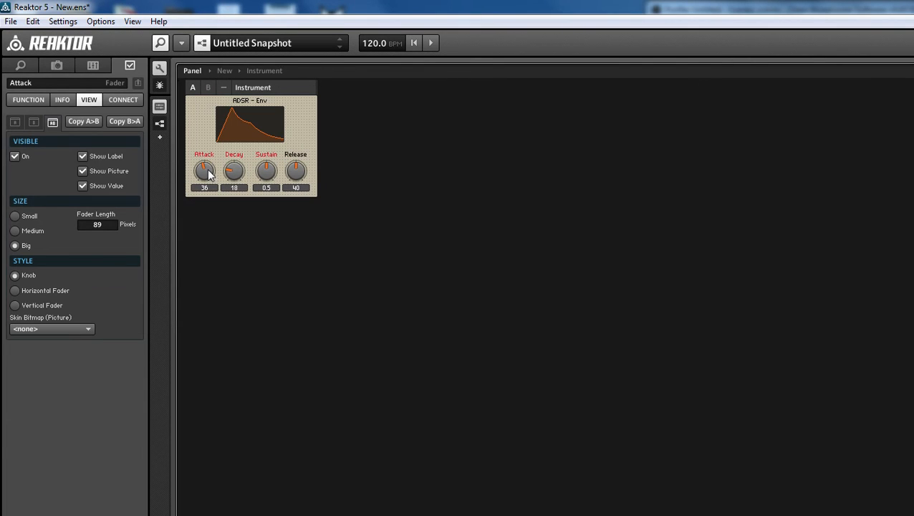
click(288, 127)
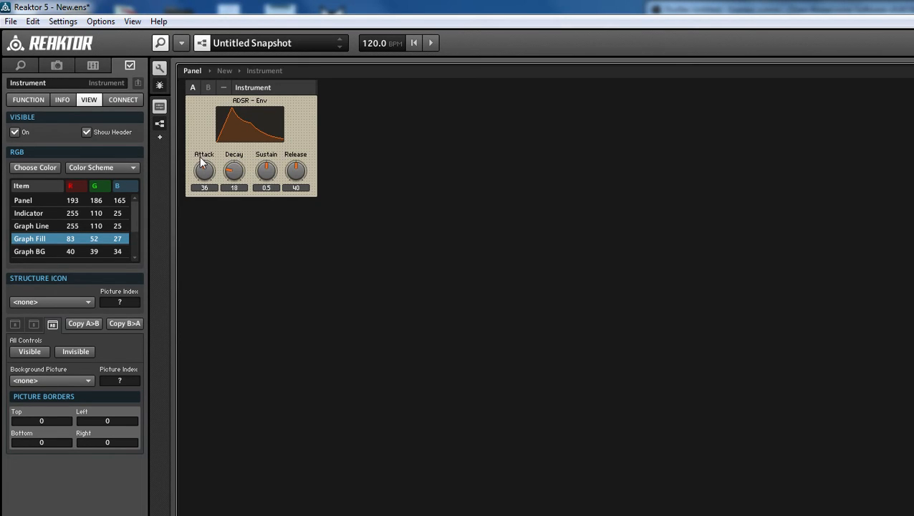
- Lock the panel and shape the envelope with Attack 25, Decay 30, Sustain 0.58 and Release 37
click(160, 72)
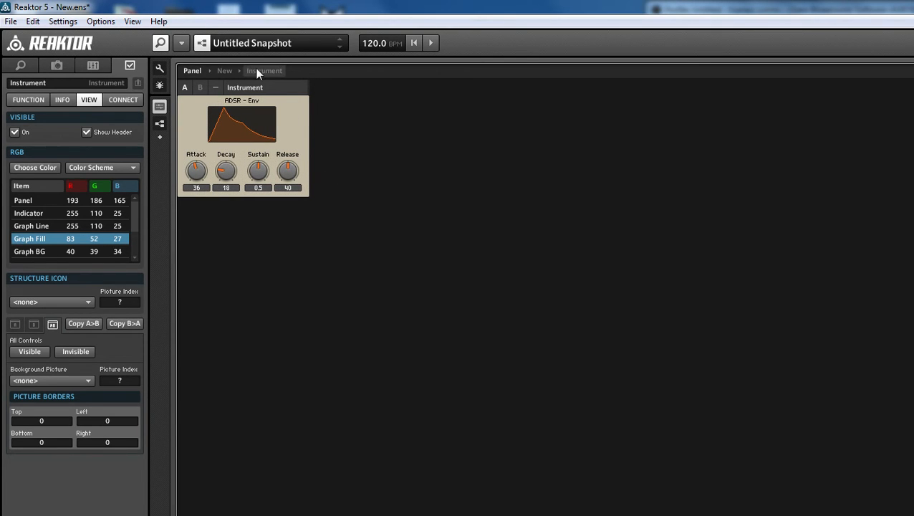
drag(206, 178, 222, 156)
drag(290, 170, 260, 176)
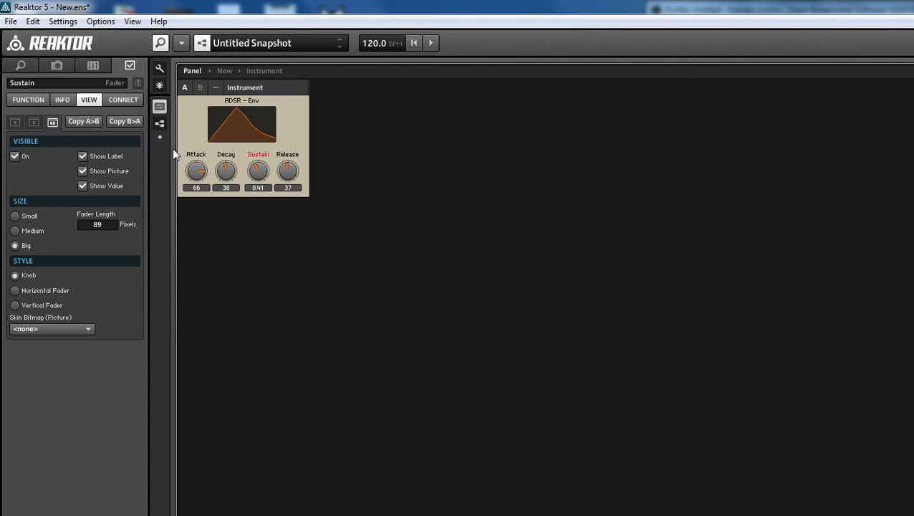
drag(202, 169, 135, 221)
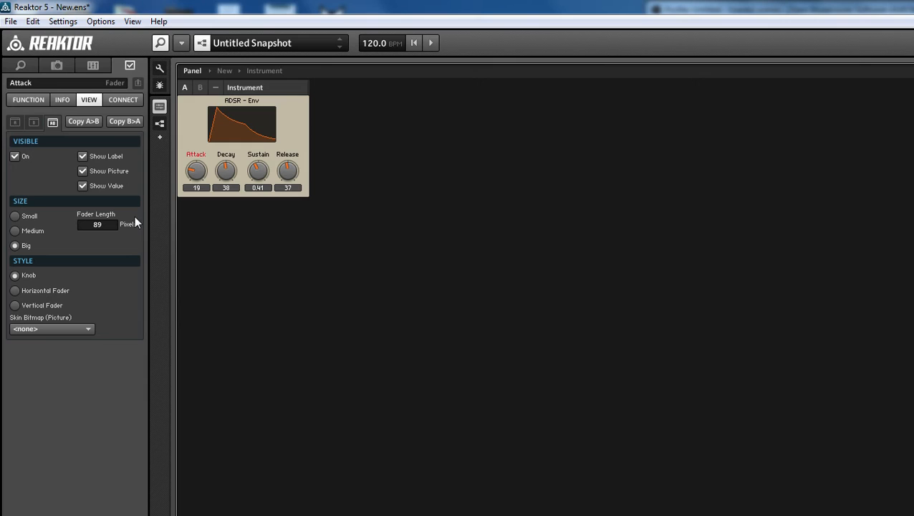
drag(200, 163, 256, 166)
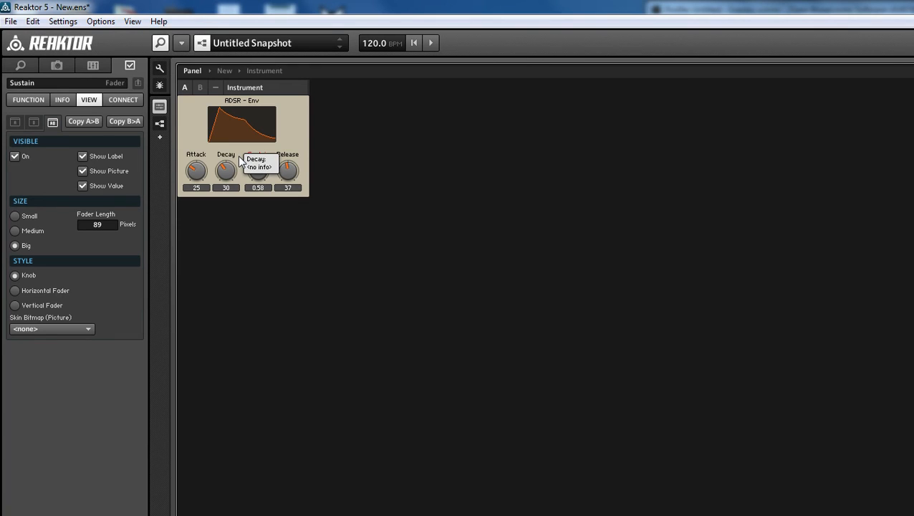